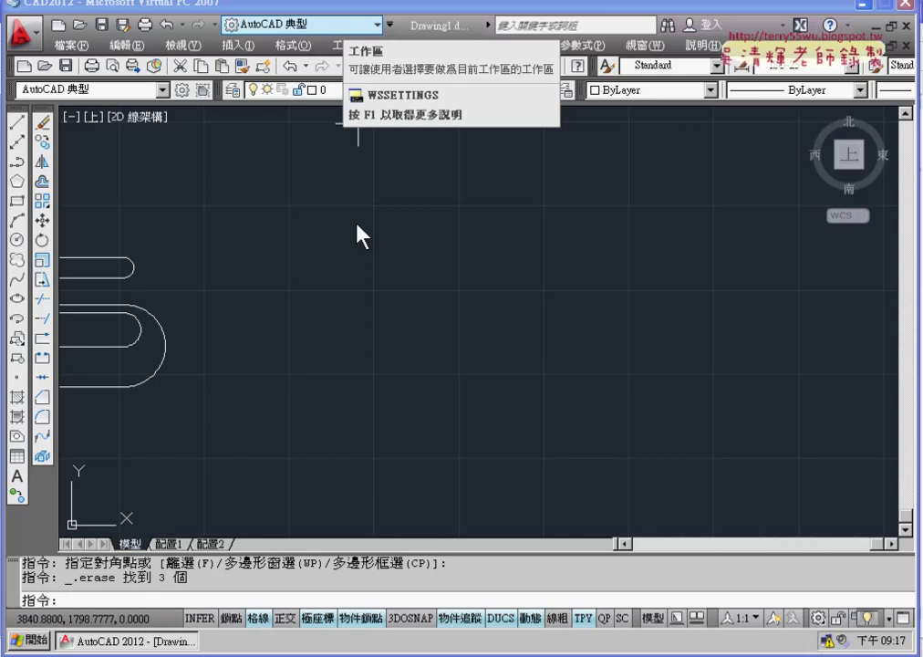
# Draw three connected lines, 15 up, 20 left across and 15 down, forming an open tab
pyautogui.click(22, 126)
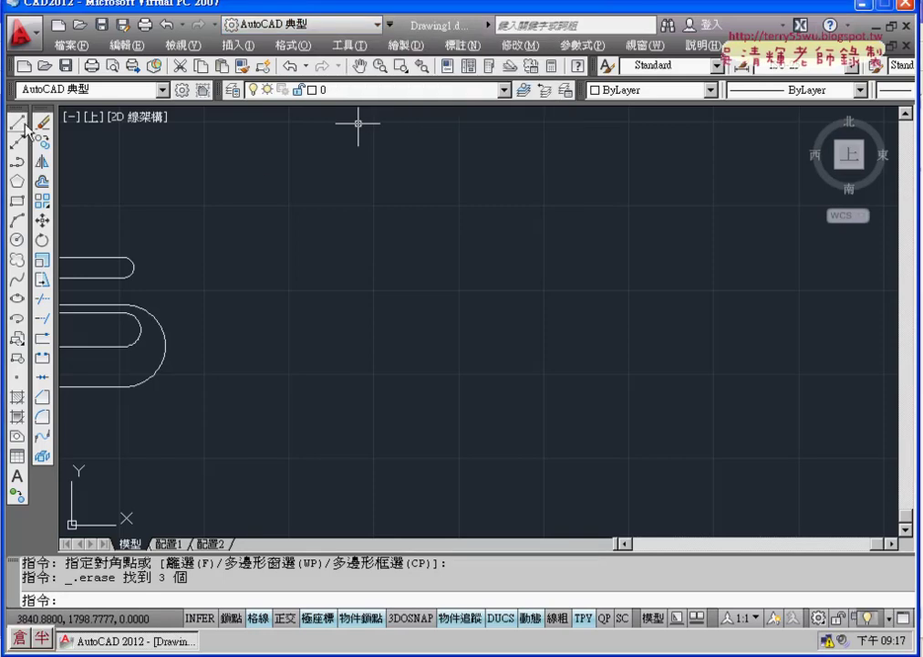
pyautogui.click(566, 308)
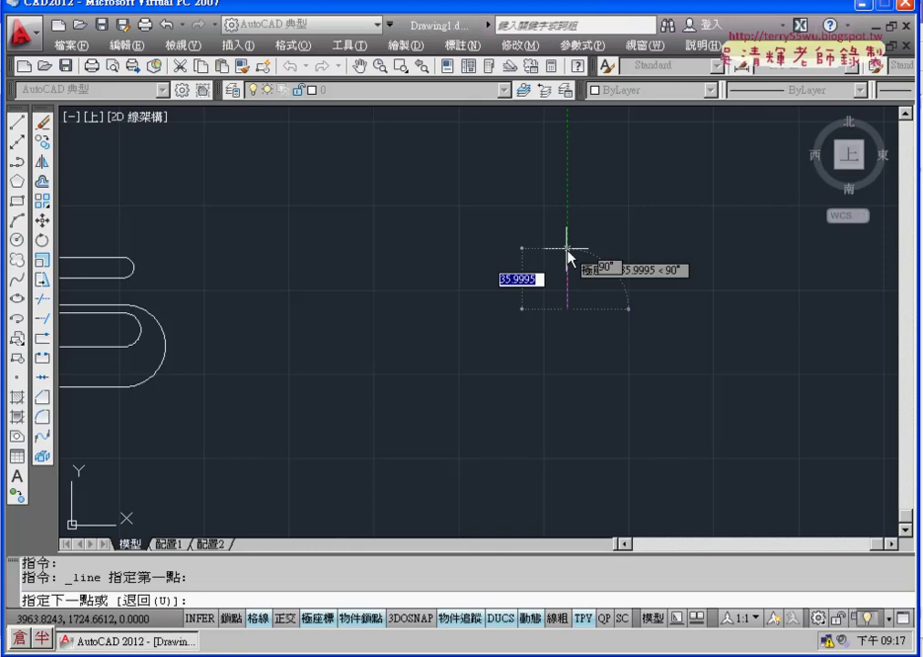
pyautogui.write('15')
pyautogui.press('Return')
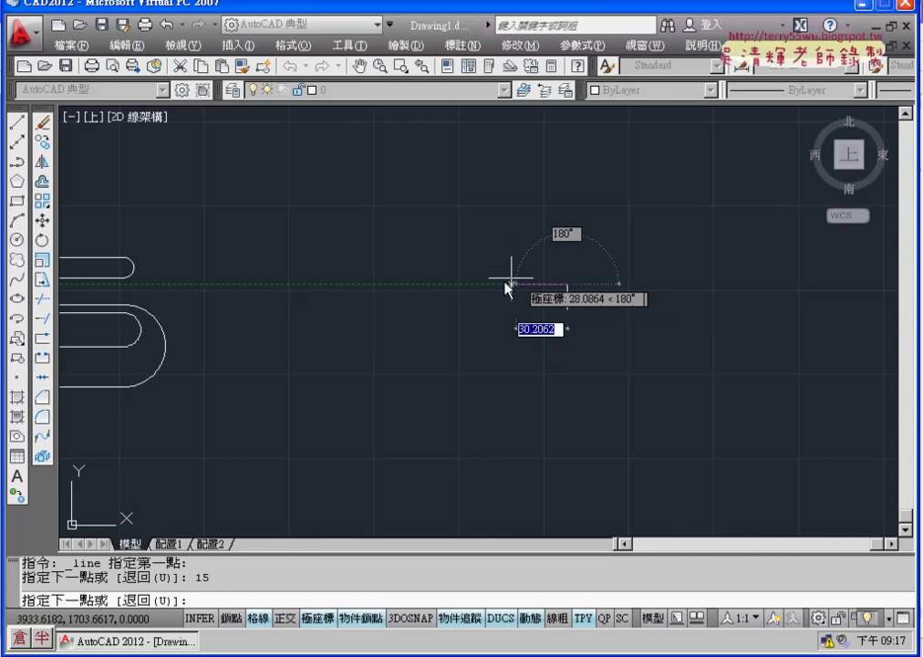
pyautogui.write('20')
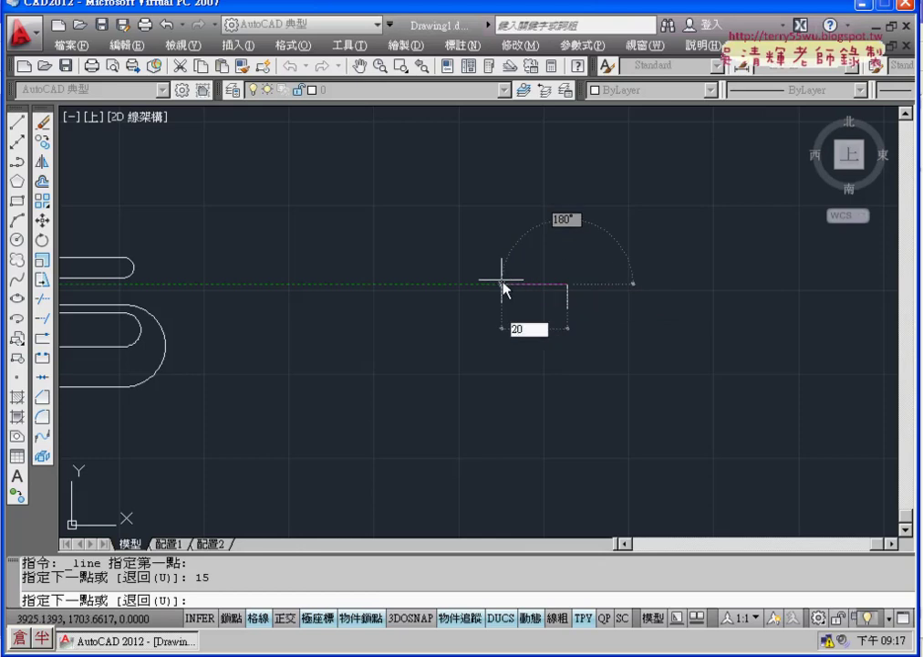
pyautogui.press('Return')
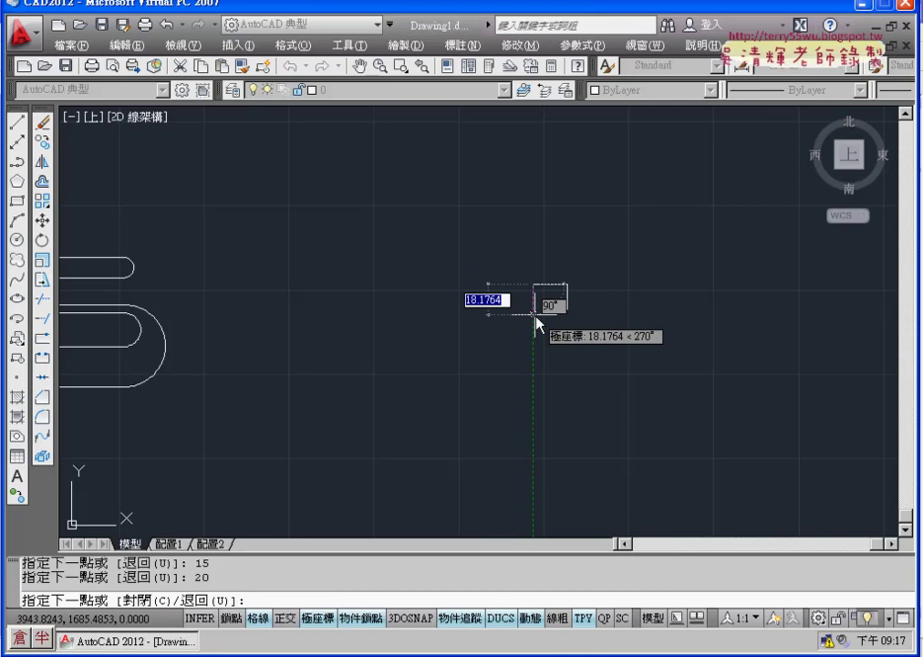
pyautogui.write('15')
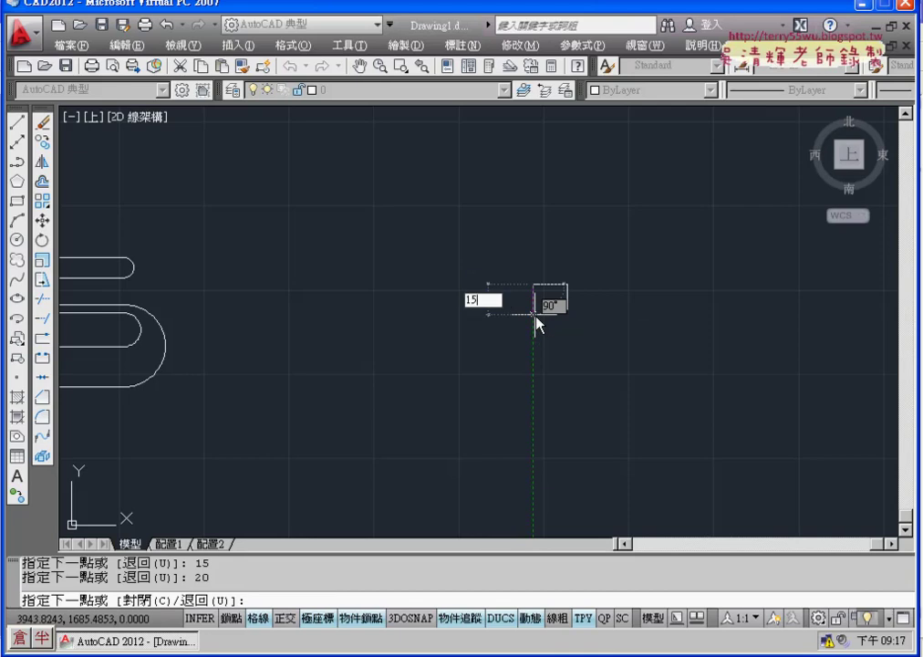
pyautogui.press('Return')
pyautogui.press('Return')
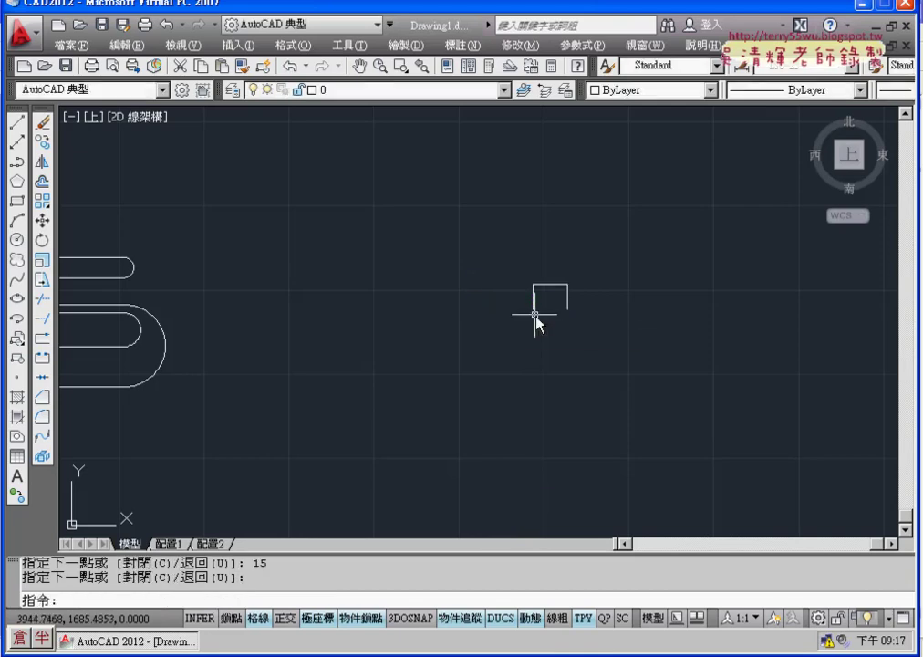
# Zoom in and pan so the open tab sits large in the upper centre of the view
pyautogui.scroll(1, 538, 317)
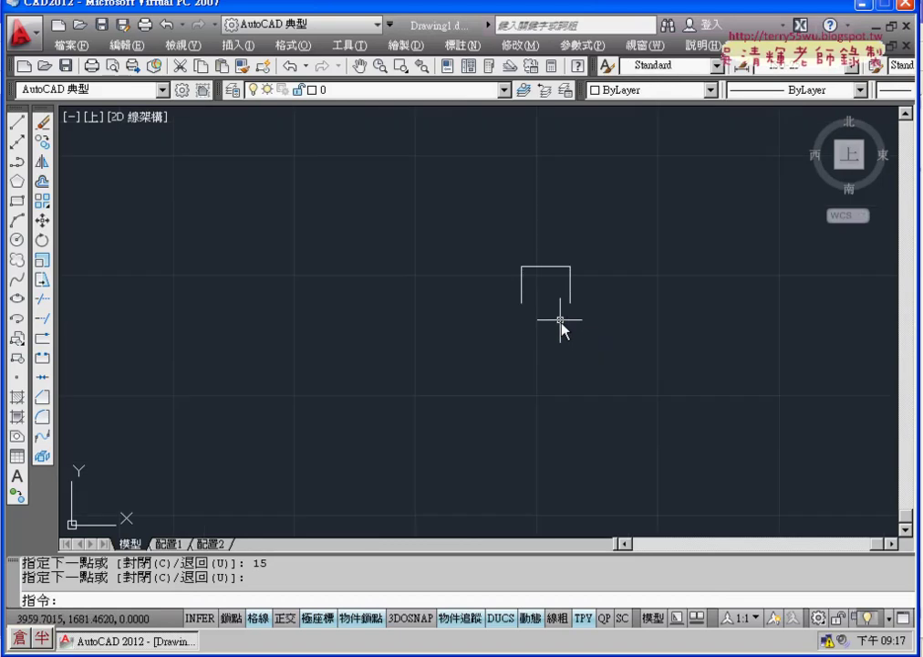
pyautogui.scroll(2, 558, 321)
pyautogui.scroll(2, 560, 321)
pyautogui.moveTo(560, 321); pyautogui.dragTo(401, 305, button='middle')
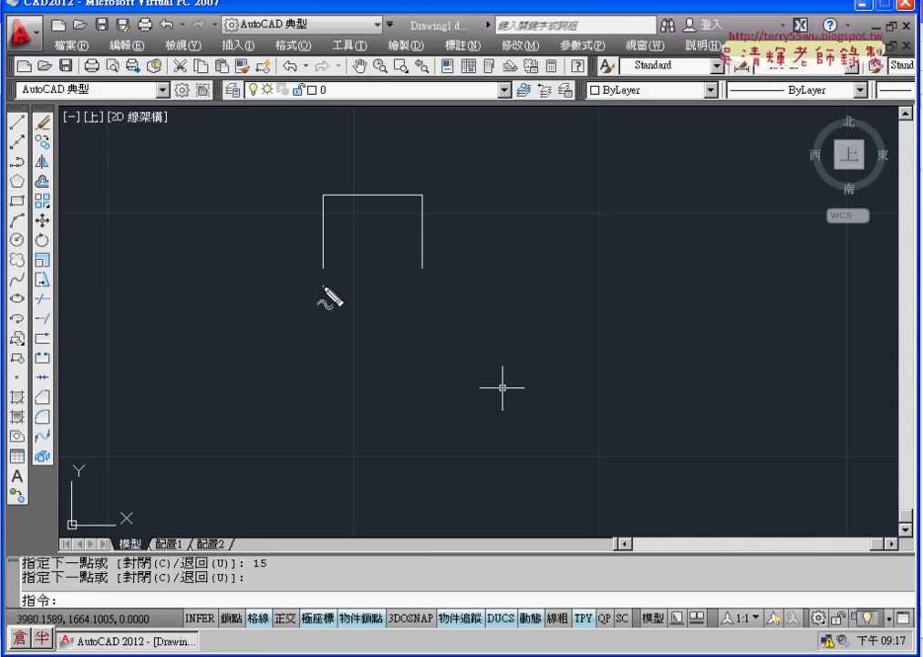
pyautogui.moveTo(321, 272); pyautogui.dragTo(323, 259)
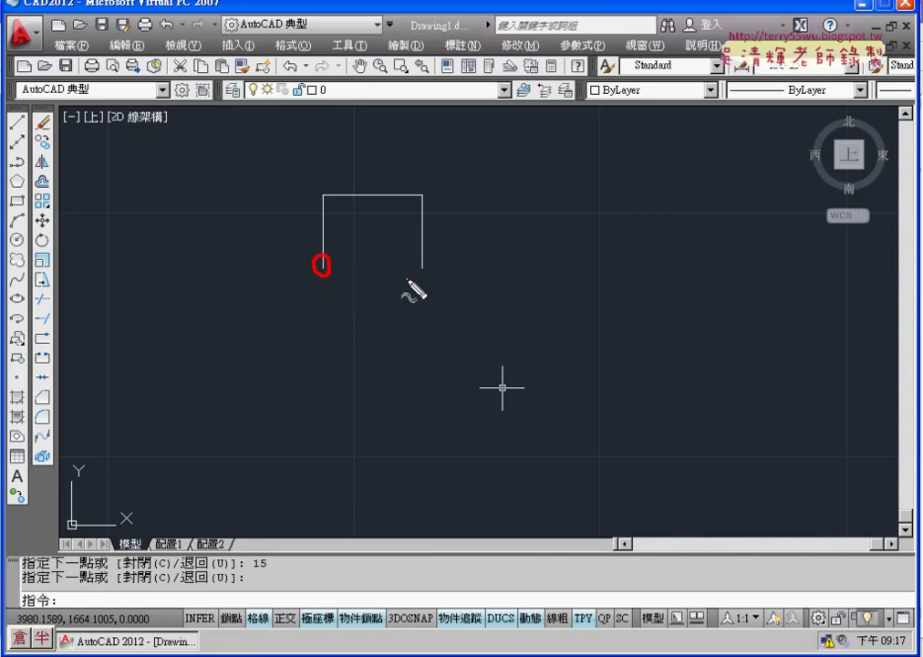
pyautogui.moveTo(424, 257); pyautogui.dragTo(420, 279)
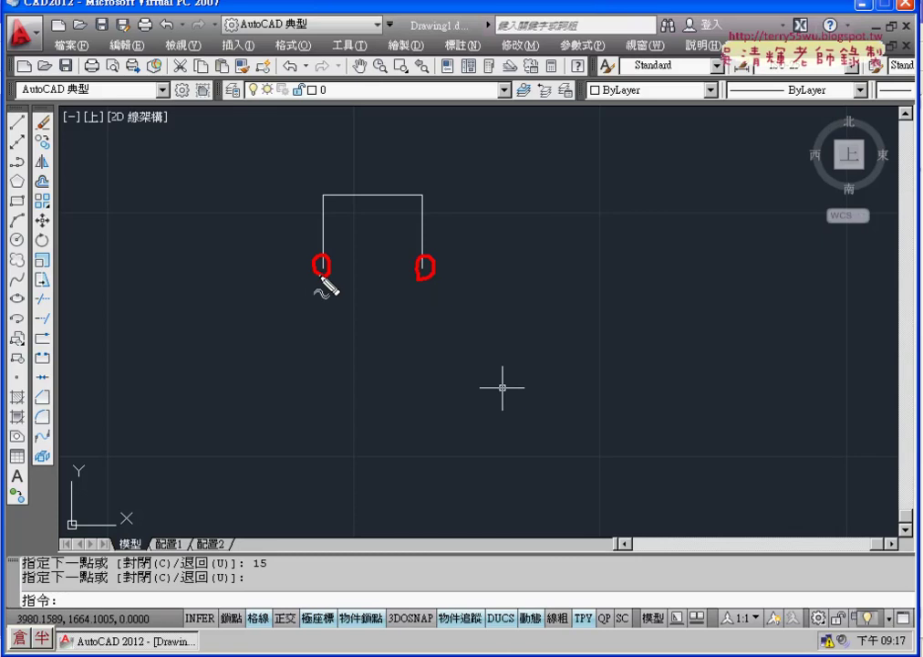
pyautogui.moveTo(321, 278)
pyautogui.mouseDown()
pyautogui.moveTo(263, 309)
pyautogui.moveTo(404, 435)
pyautogui.moveTo(440, 309)
pyautogui.moveTo(434, 299)
pyautogui.moveTo(461, 301)
pyautogui.mouseUp()
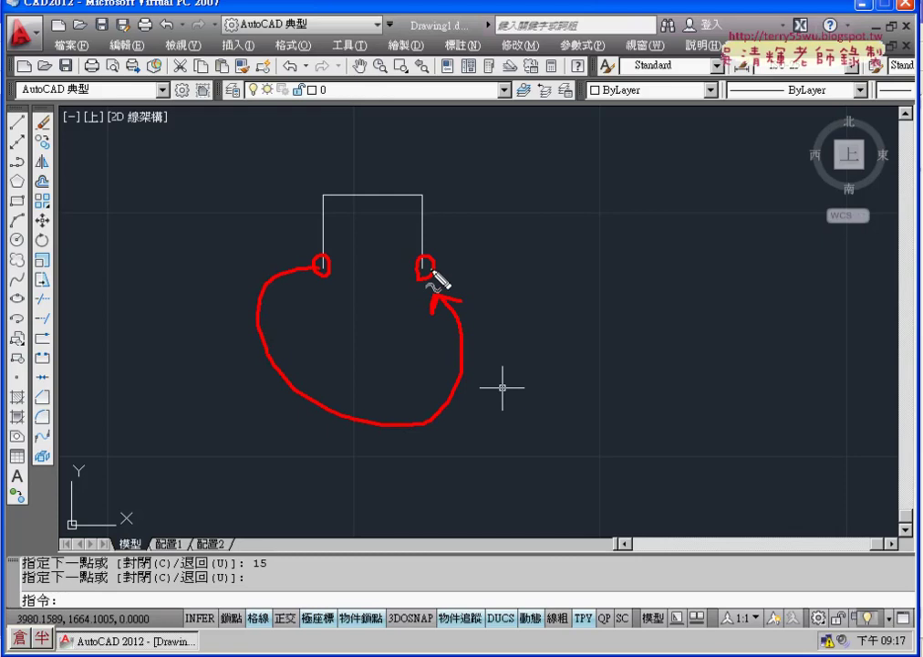
pyautogui.moveTo(422, 240)
pyautogui.mouseDown()
pyautogui.moveTo(427, 272)
pyautogui.moveTo(321, 241)
pyautogui.mouseUp()
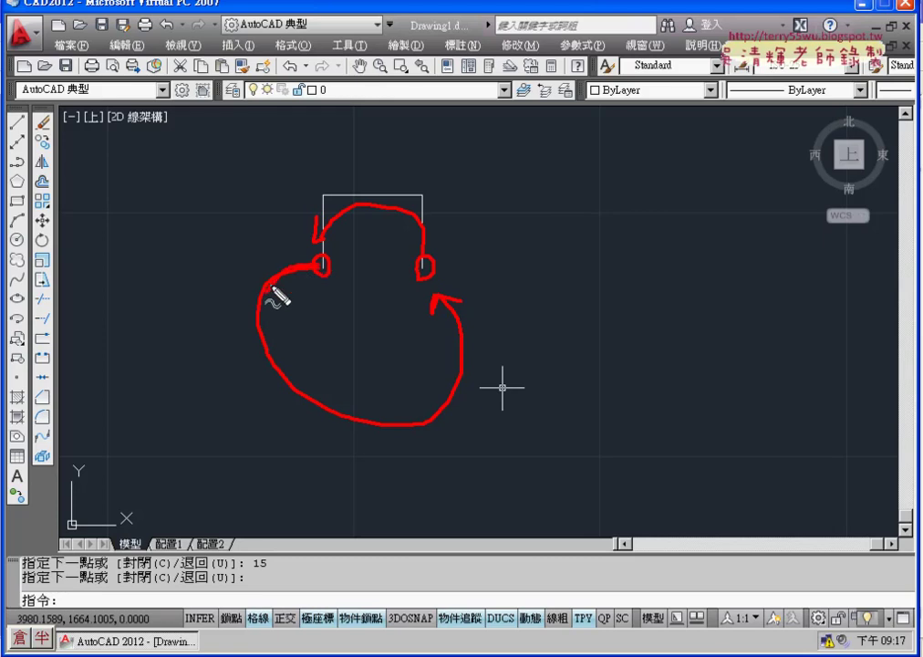
pyautogui.moveTo(279, 297)
pyautogui.mouseDown()
pyautogui.moveTo(303, 398)
pyautogui.moveTo(385, 439)
pyautogui.moveTo(465, 319)
pyautogui.moveTo(434, 285)
pyautogui.mouseUp()
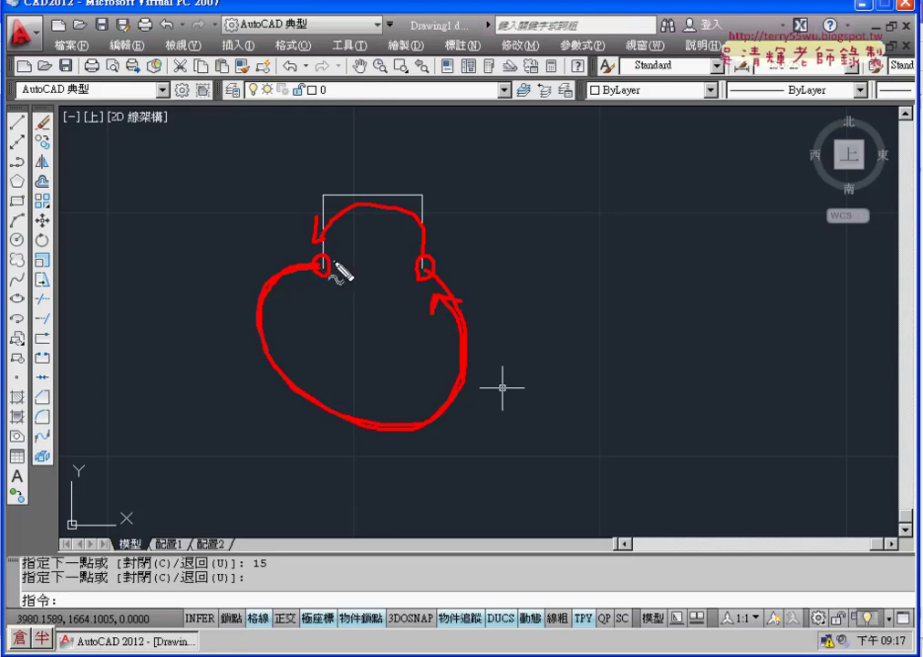
pyautogui.moveTo(337, 266); pyautogui.dragTo(413, 274)
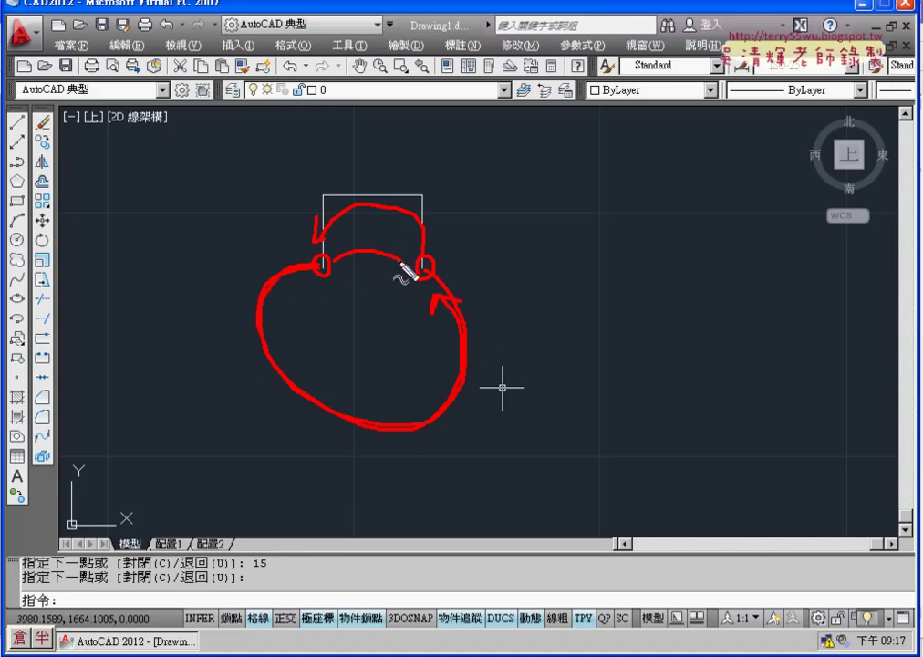
pyautogui.moveTo(324, 294); pyautogui.dragTo(325, 239)
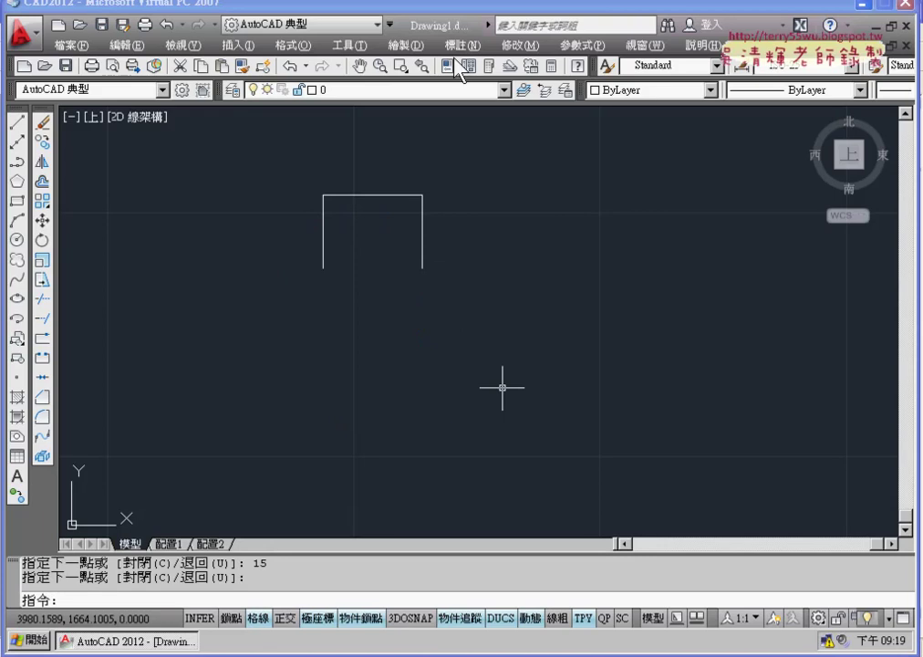
# Draw a start-end-radius arc of radius 40 from the left line's lower end to the right one's
pyautogui.click(404, 45)
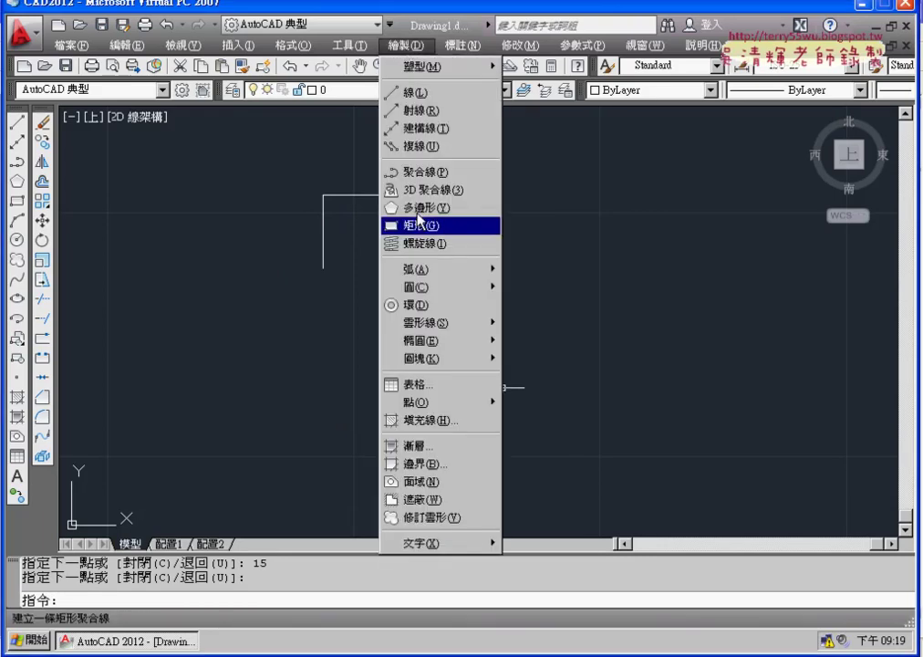
pyautogui.moveTo(428, 269)
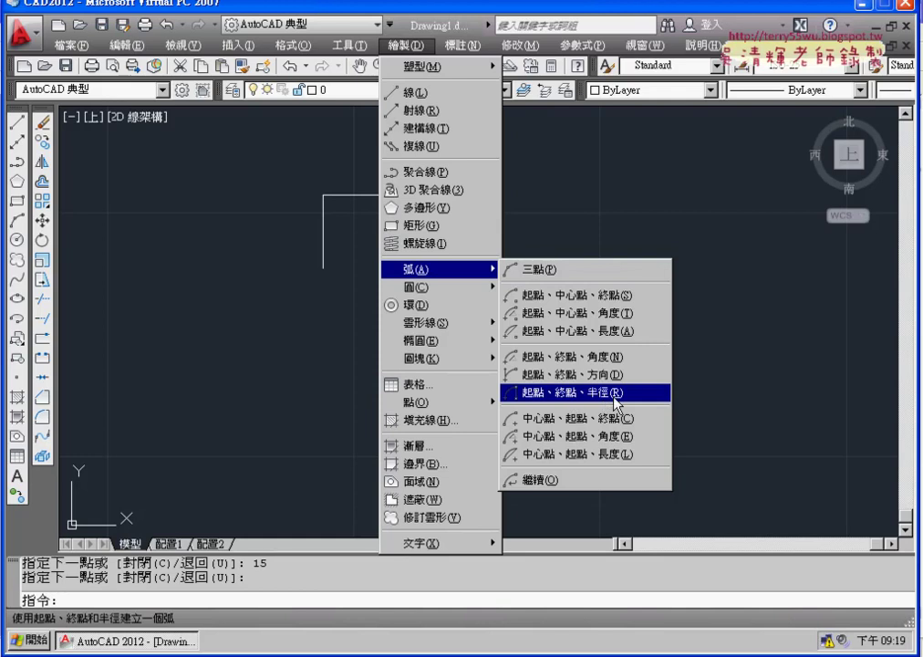
pyautogui.click(618, 398)
pyautogui.click(324, 269)
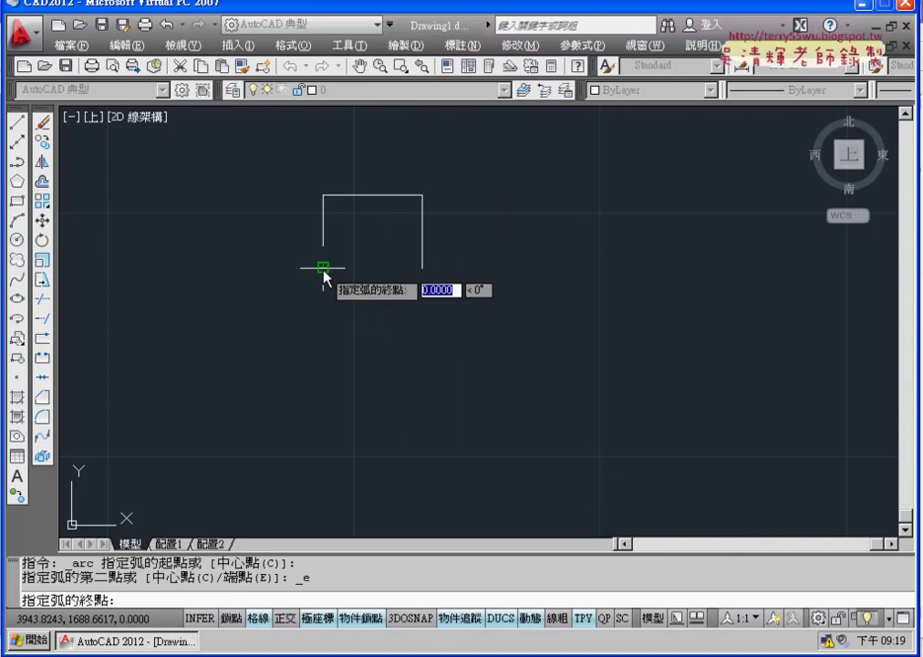
pyautogui.click(423, 268)
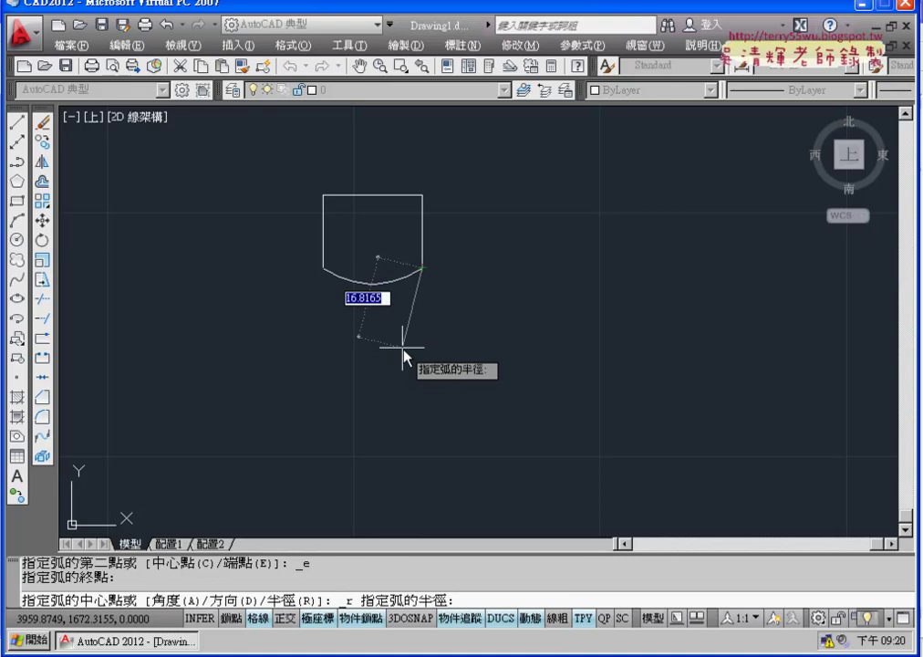
pyautogui.write('40')
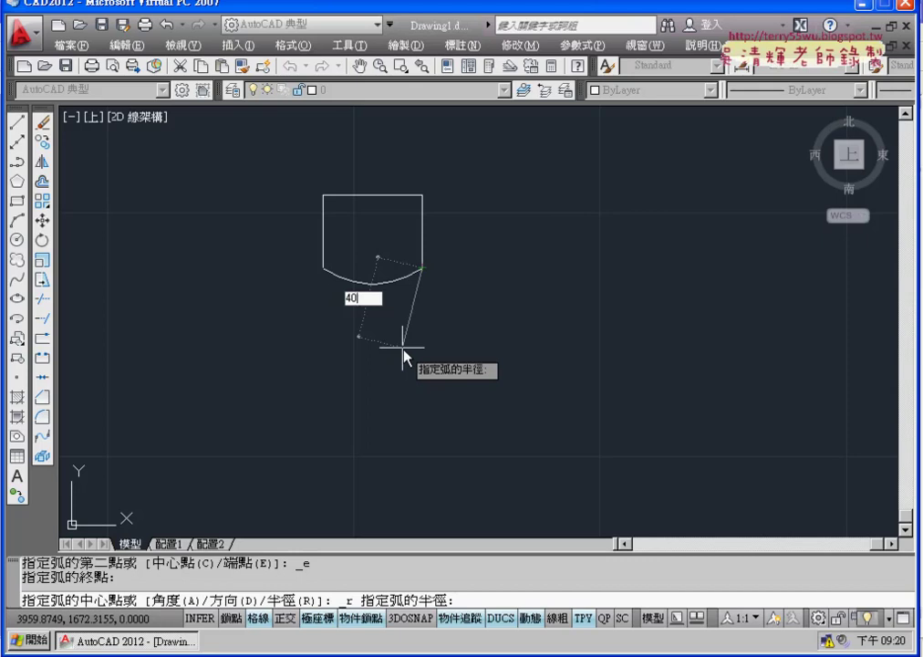
pyautogui.press('Return')
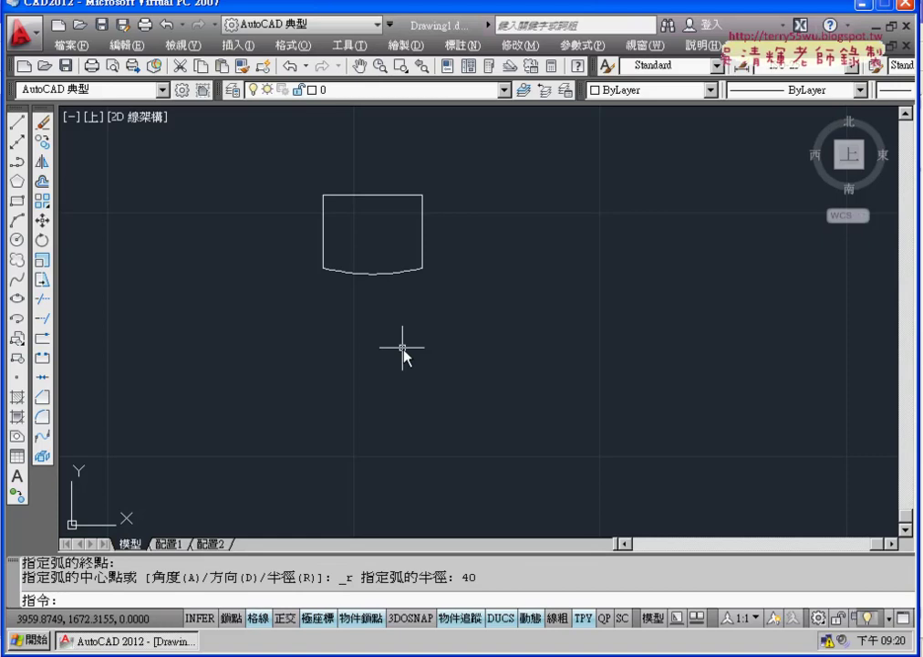
# Repeat the start-end-radius arc between the tab's lower ends with radius -40, making the large round body
pyautogui.rightClick(478, 258)
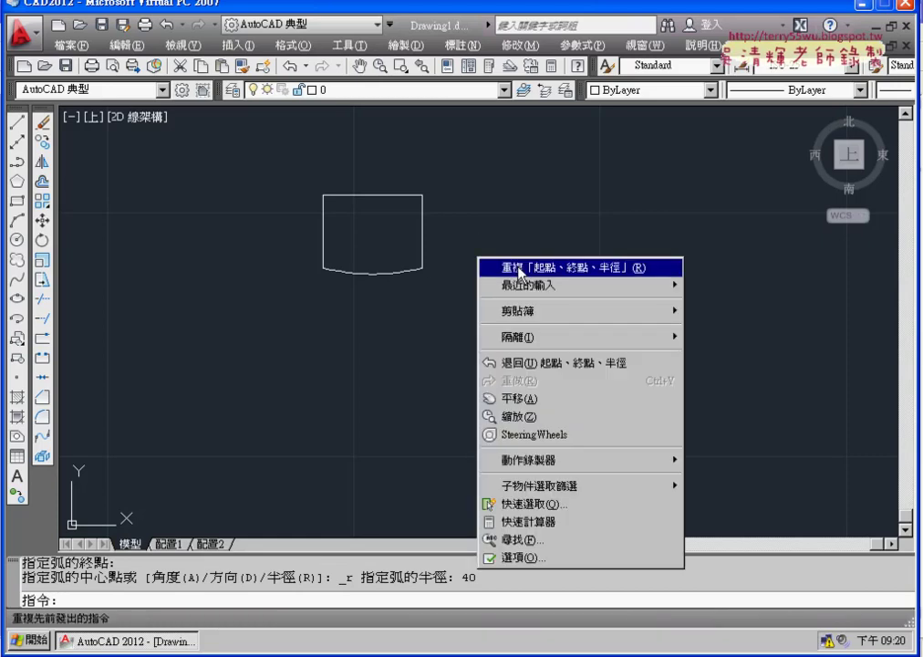
pyautogui.click(518, 272)
pyautogui.click(324, 268)
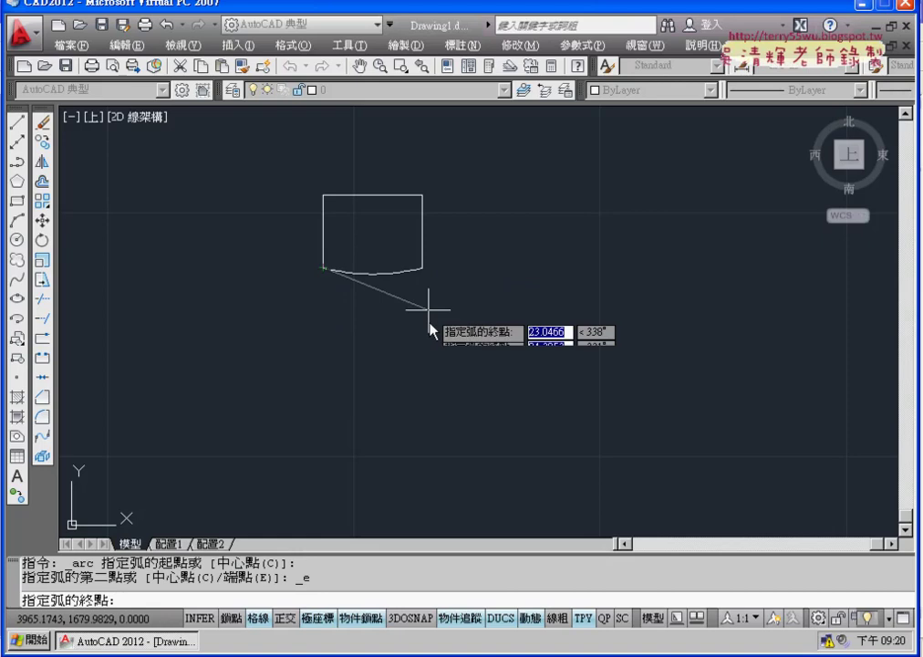
pyautogui.click(422, 267)
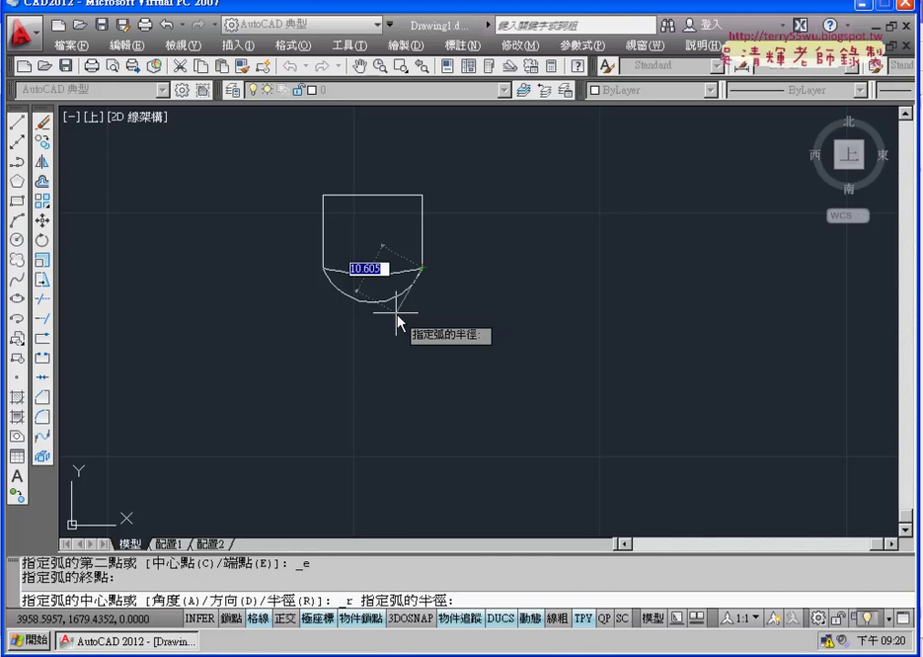
pyautogui.write('-40')
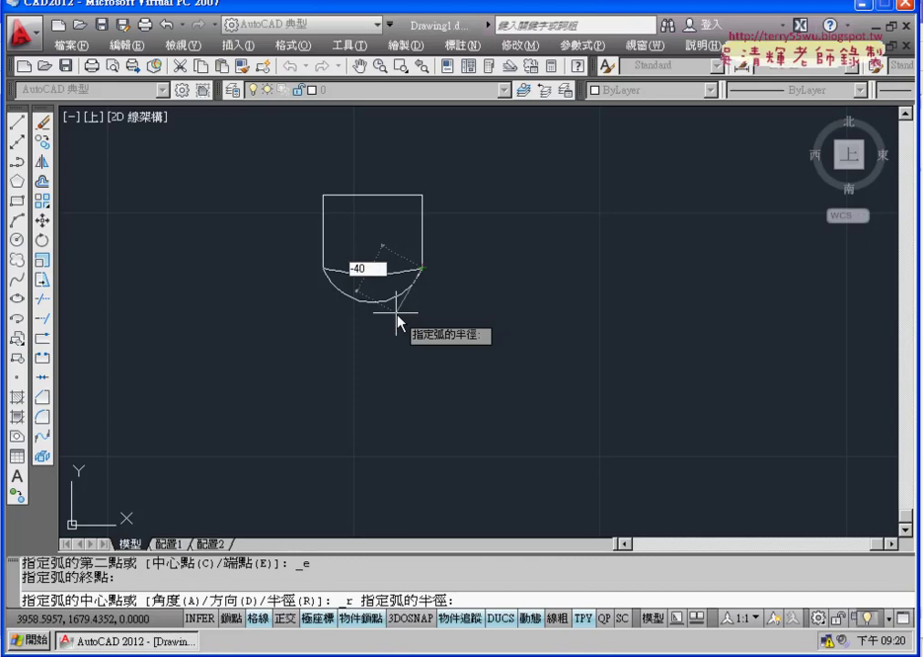
pyautogui.press('Return')
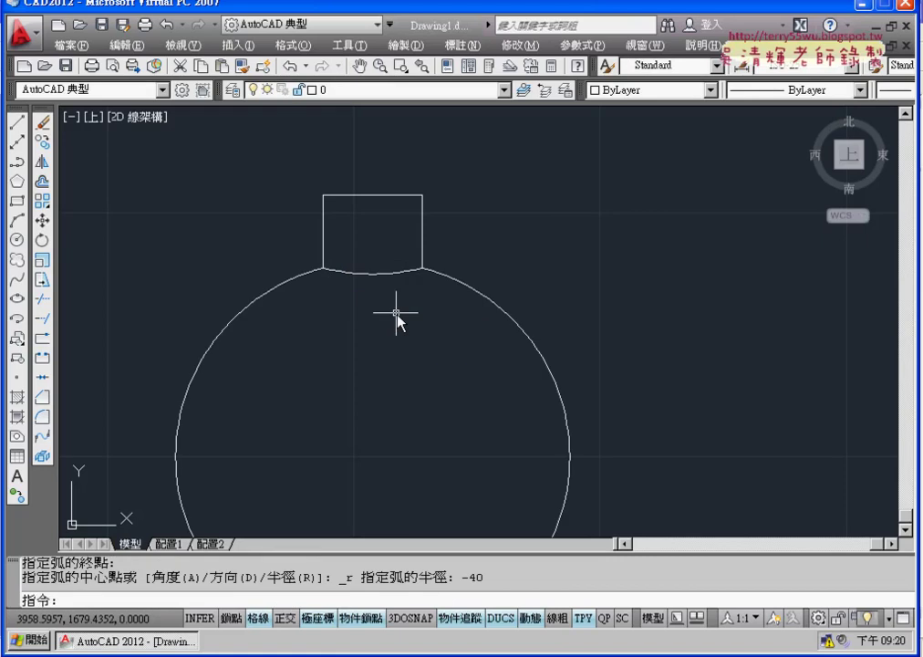
pyautogui.scroll(-2, 519, 297)
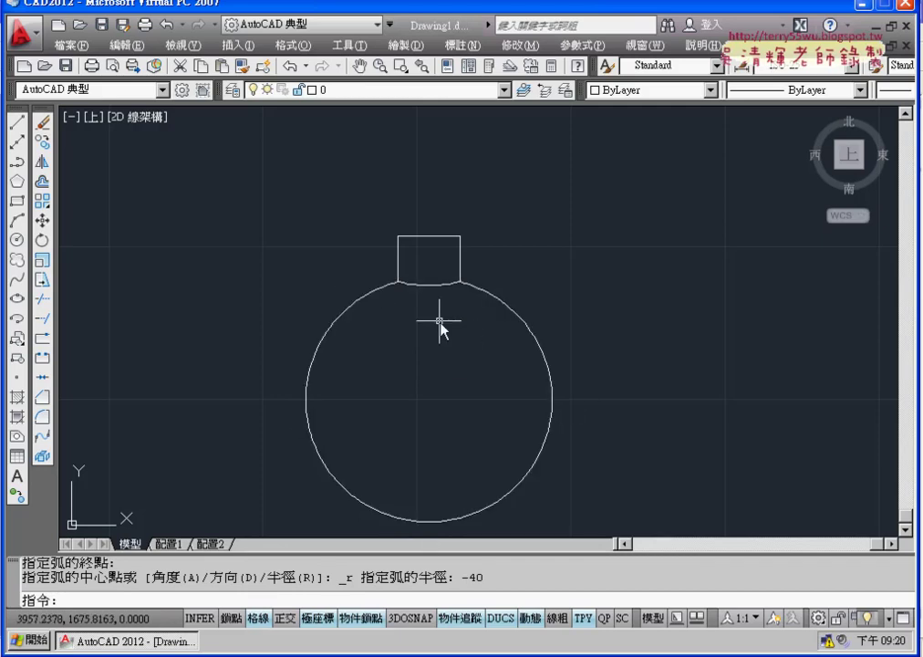
# Erase the small radius-40 arc under the tab and zoom out
pyautogui.click(483, 289)
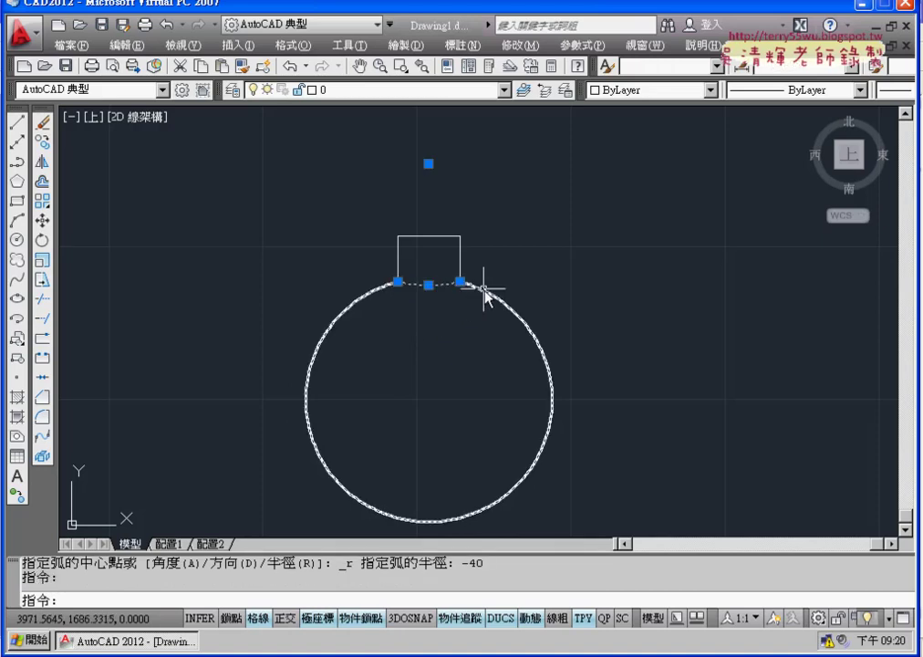
pyautogui.press('Delete')
pyautogui.scroll(-1, 511, 257)
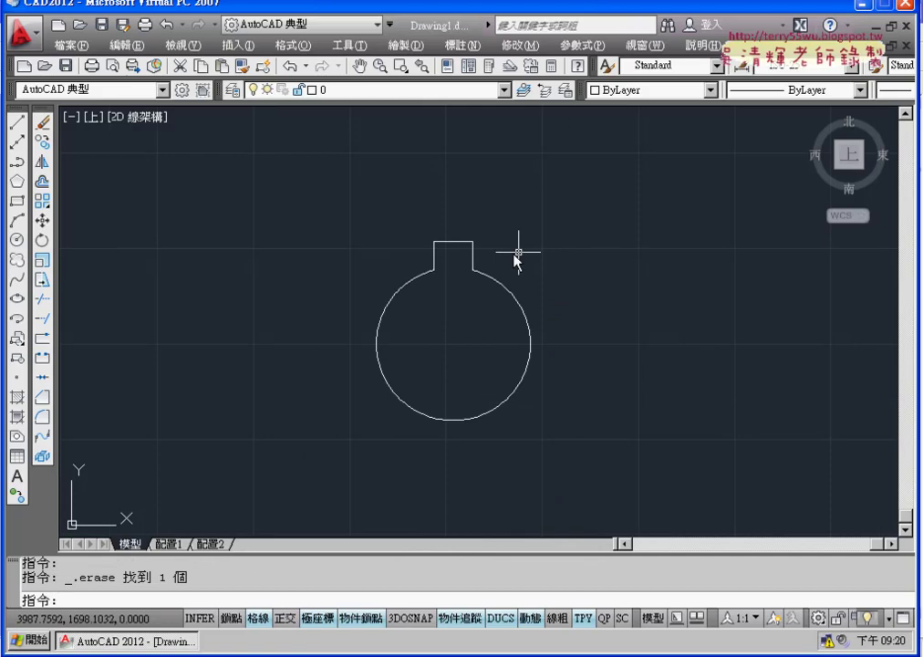
pyautogui.scroll(-1, 440, 242)
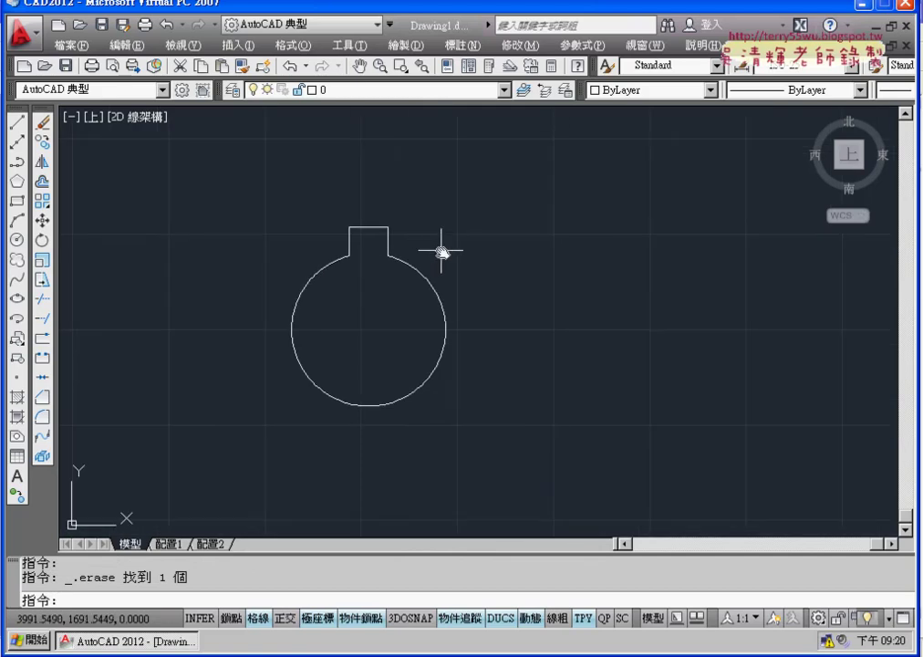